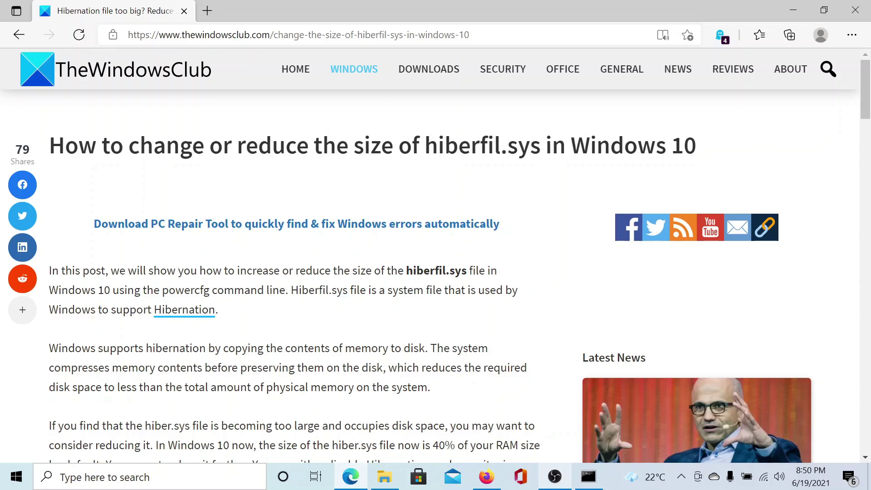
scroll(277, 295, down, 1)
scroll(278, 295, down, 2)
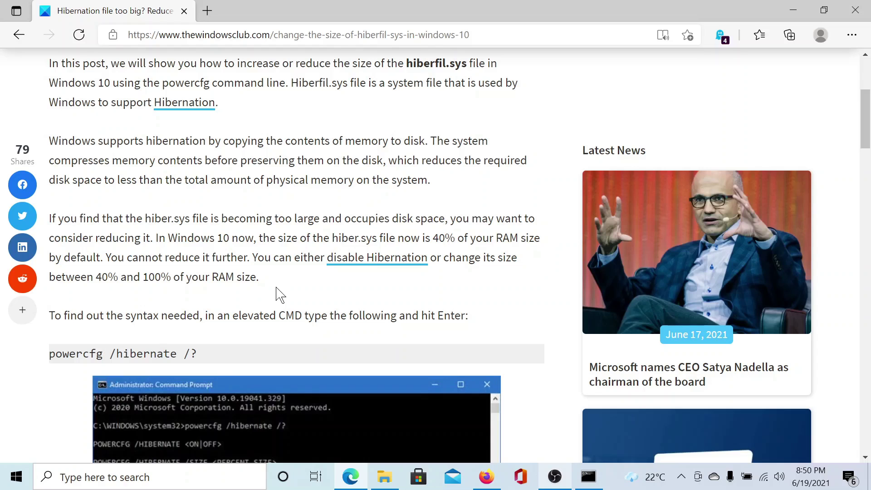
scroll(225, 340, down, 1)
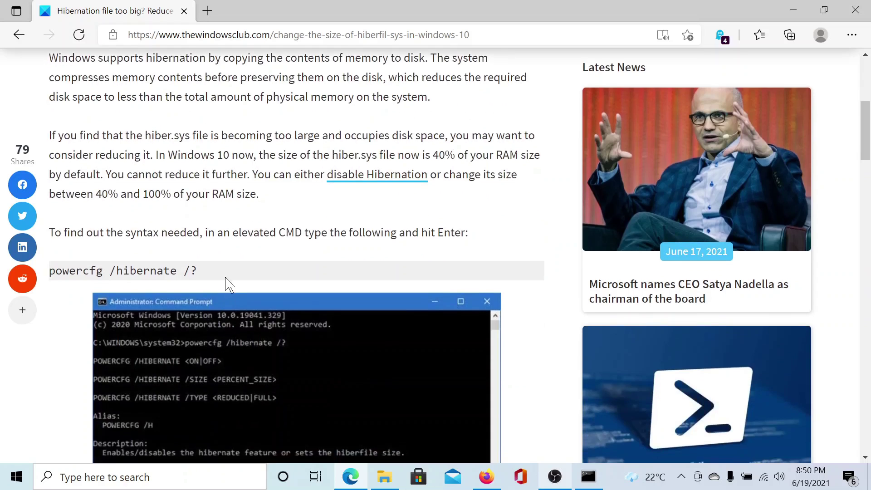
Step: Copy 'powercfg /hibernate /?' from the hiberfil.sys article and open a new browser tab
drag(217, 272, 51, 273)
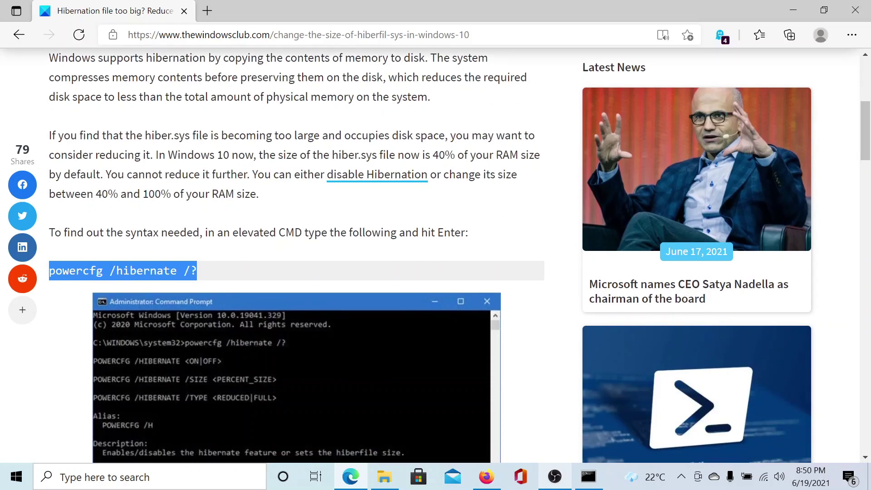
right_click(73, 272)
click(163, 45)
click(208, 10)
Step: Paste the command into the address bar and edit it to 'powercfg /hibernate /size 50'
right_click(235, 36)
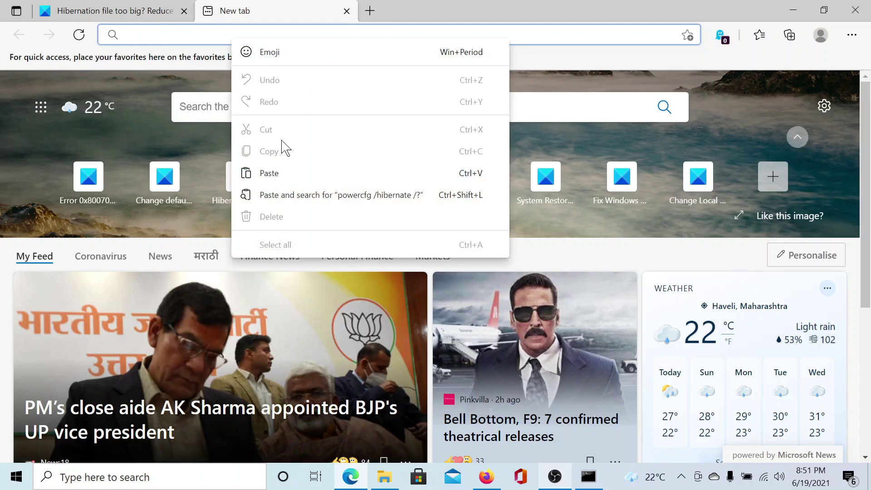
click(269, 173)
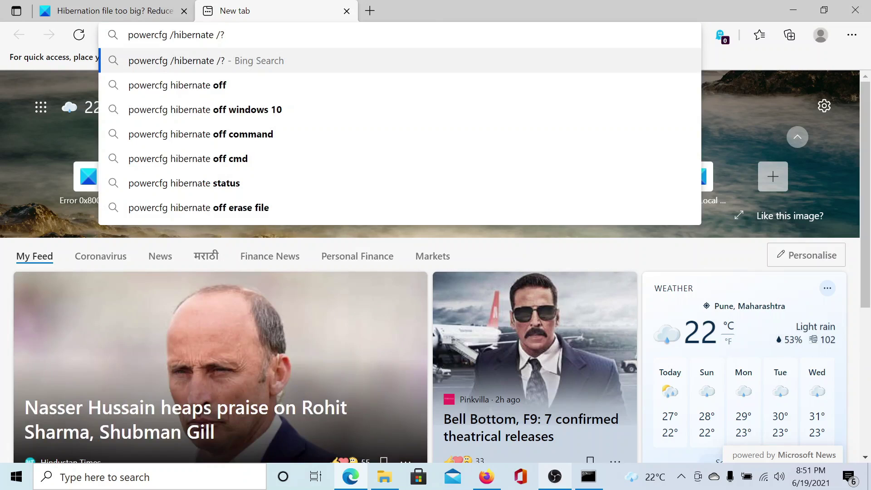
key(shift+Left)
text(s)
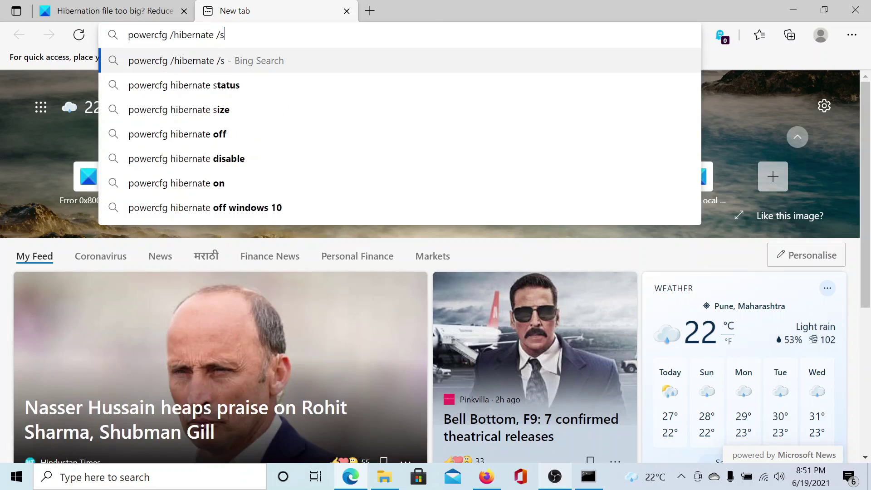
text(ize )
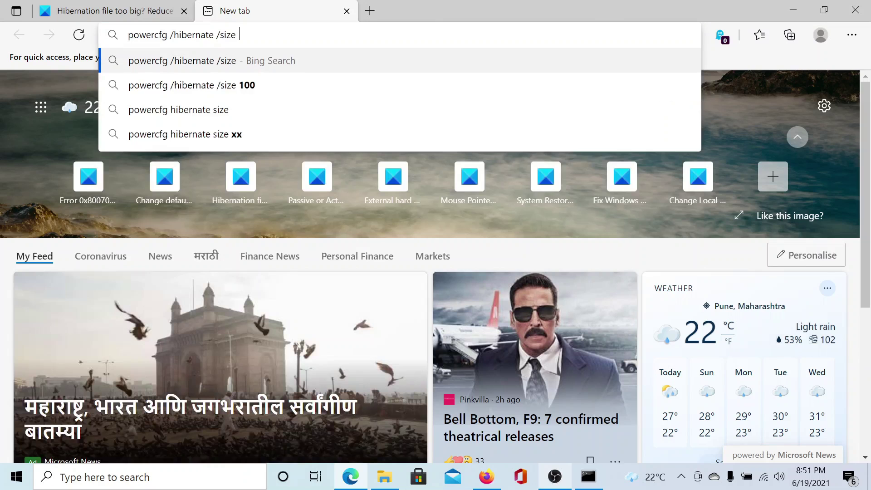
text(50)
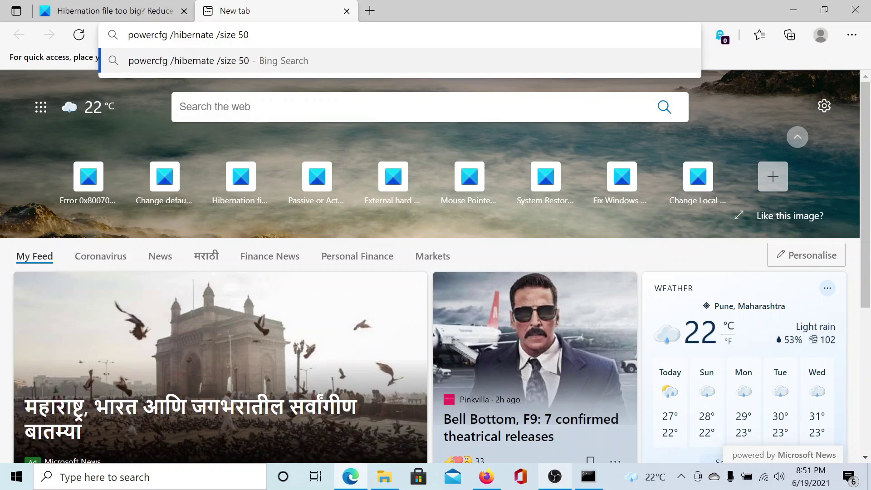
Step: Copy the edited 'powercfg /hibernate /size 50' command and search Windows for Command Prompt
triple_click(194, 35)
right_click(194, 37)
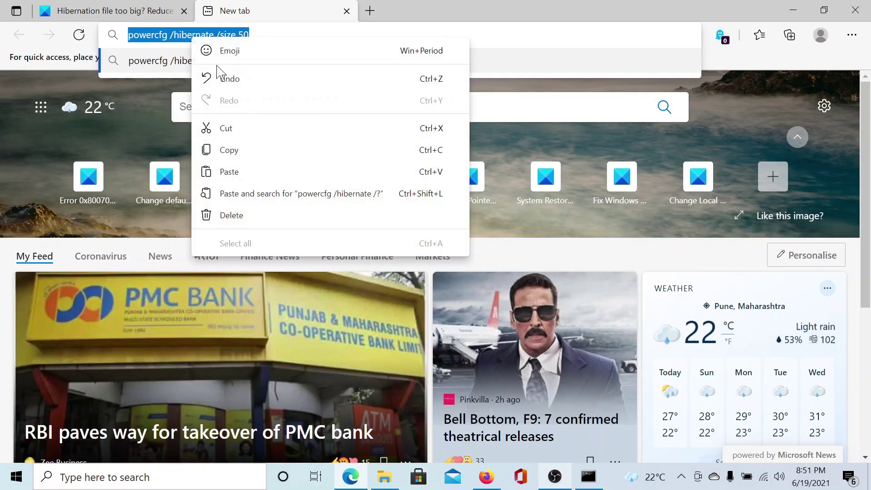
click(232, 150)
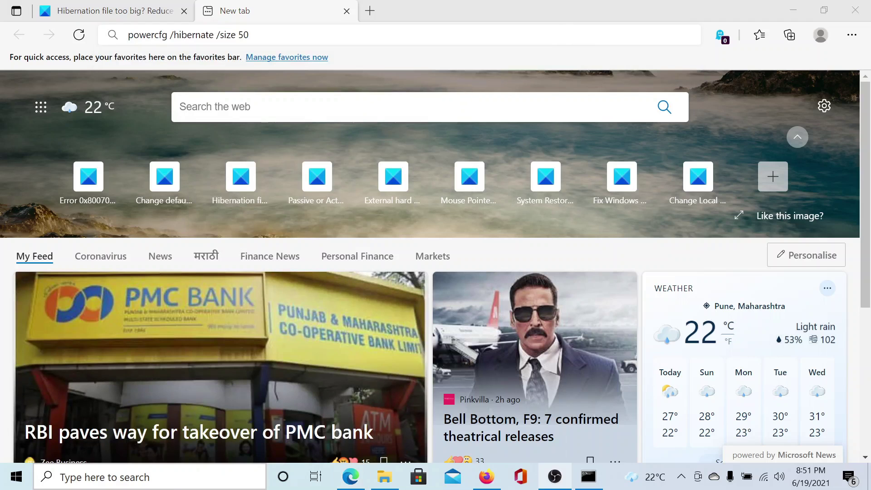
click(170, 480)
text(comm)
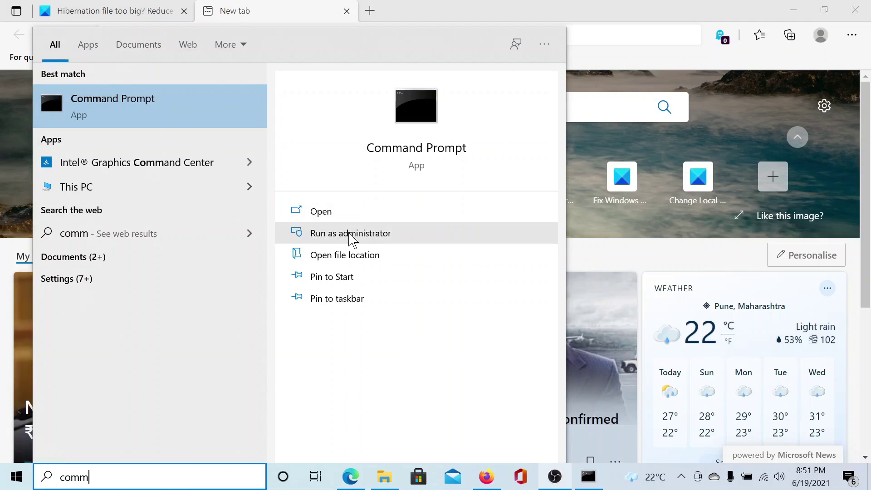
Step: Launch Command Prompt as administrator, move it aside, and run 'powercfg /hibernate /size 50'
click(590, 479)
drag(597, 119, 243, 66)
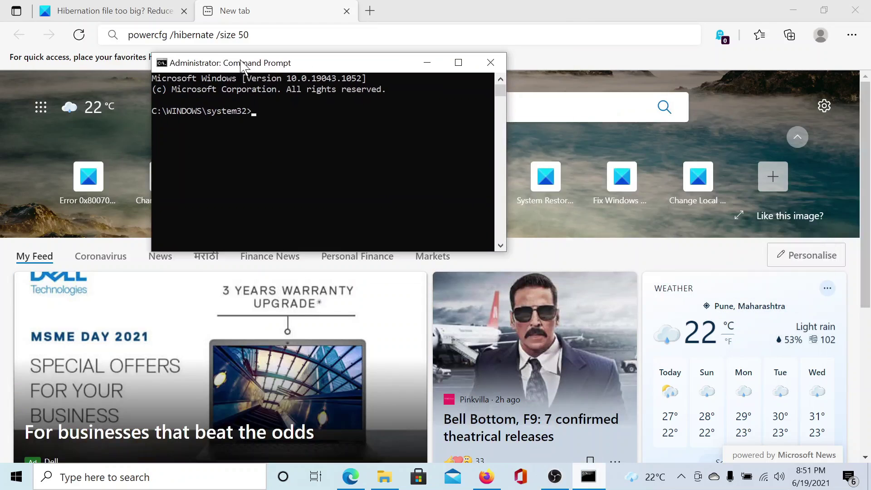
text(powercfg /hibernate /size 50)
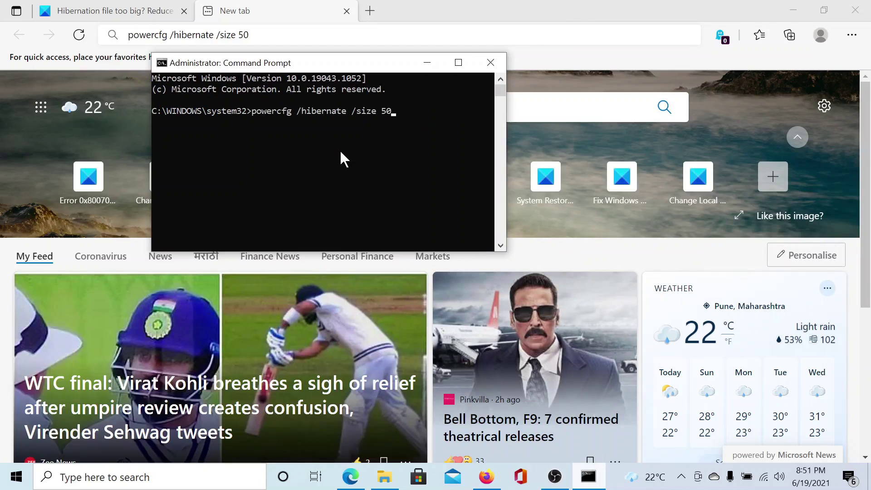
key(Return)
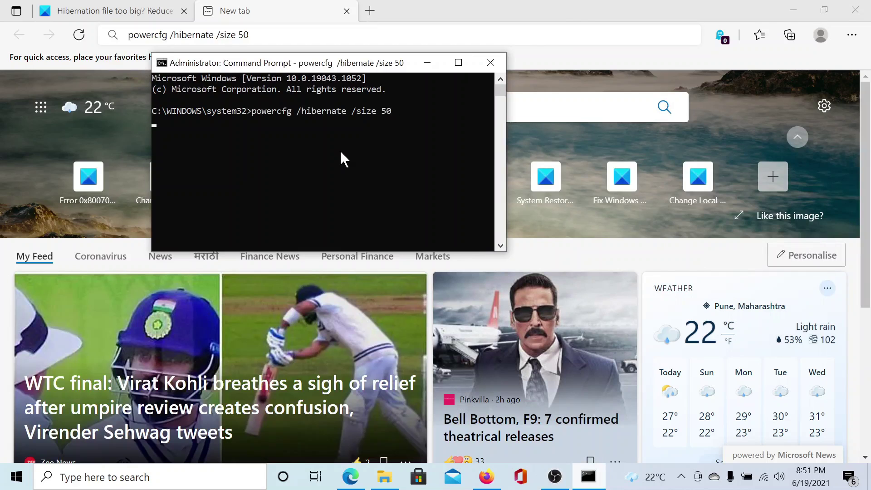
click(136, 12)
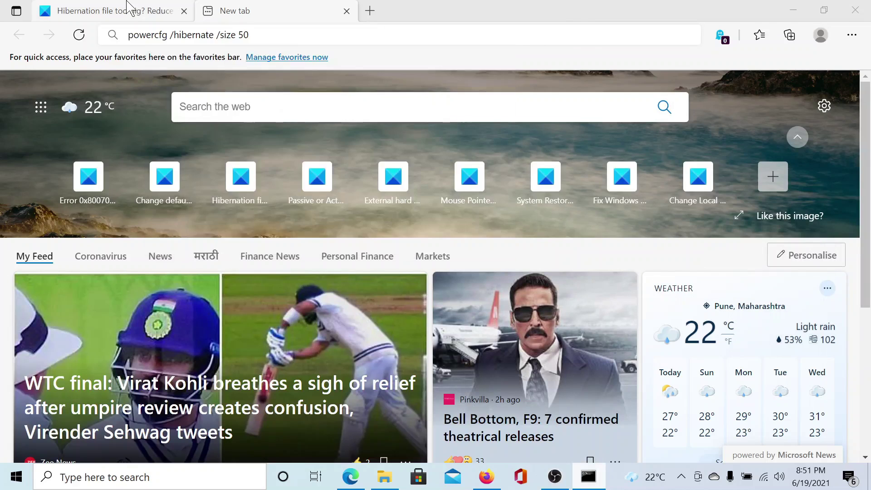
drag(866, 130, 866, 51)
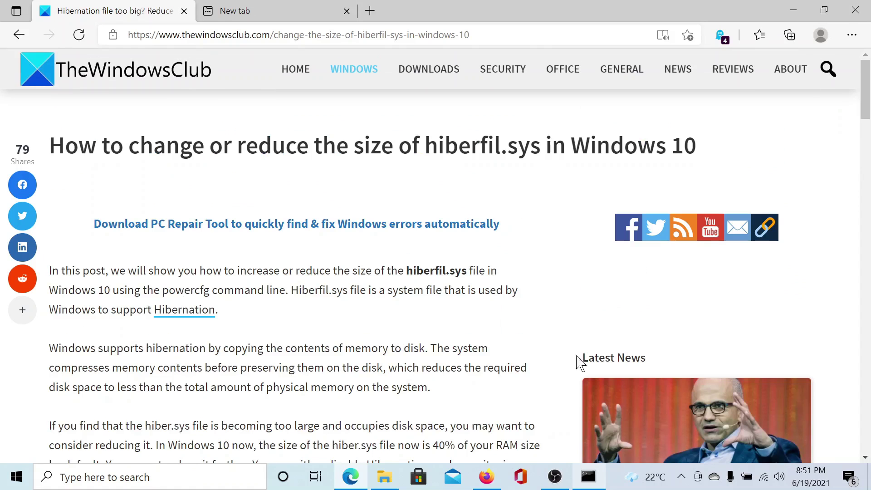
click(589, 477)
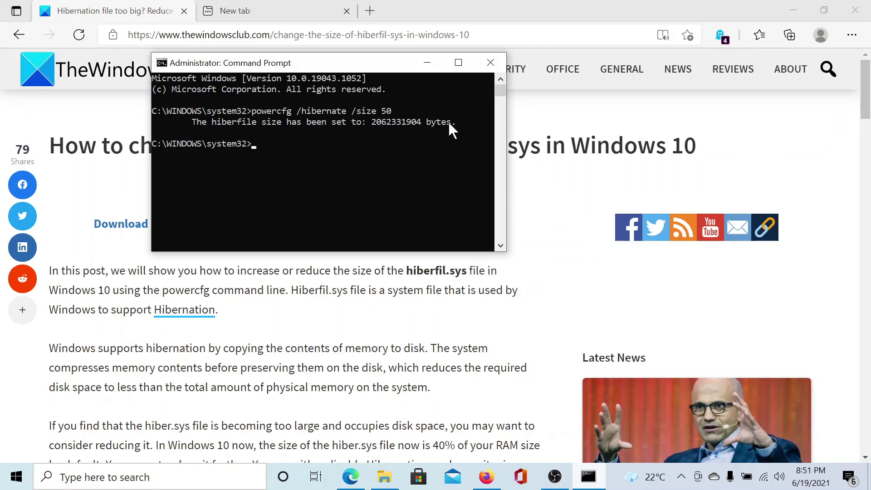
click(182, 11)
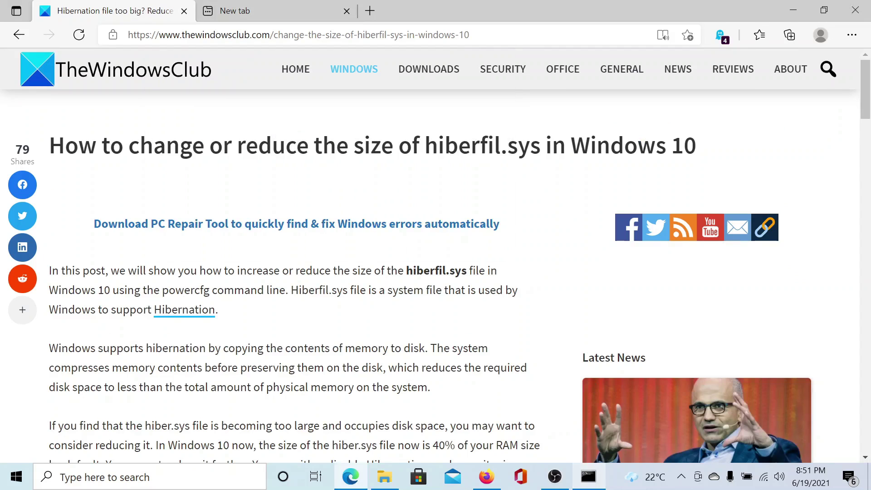